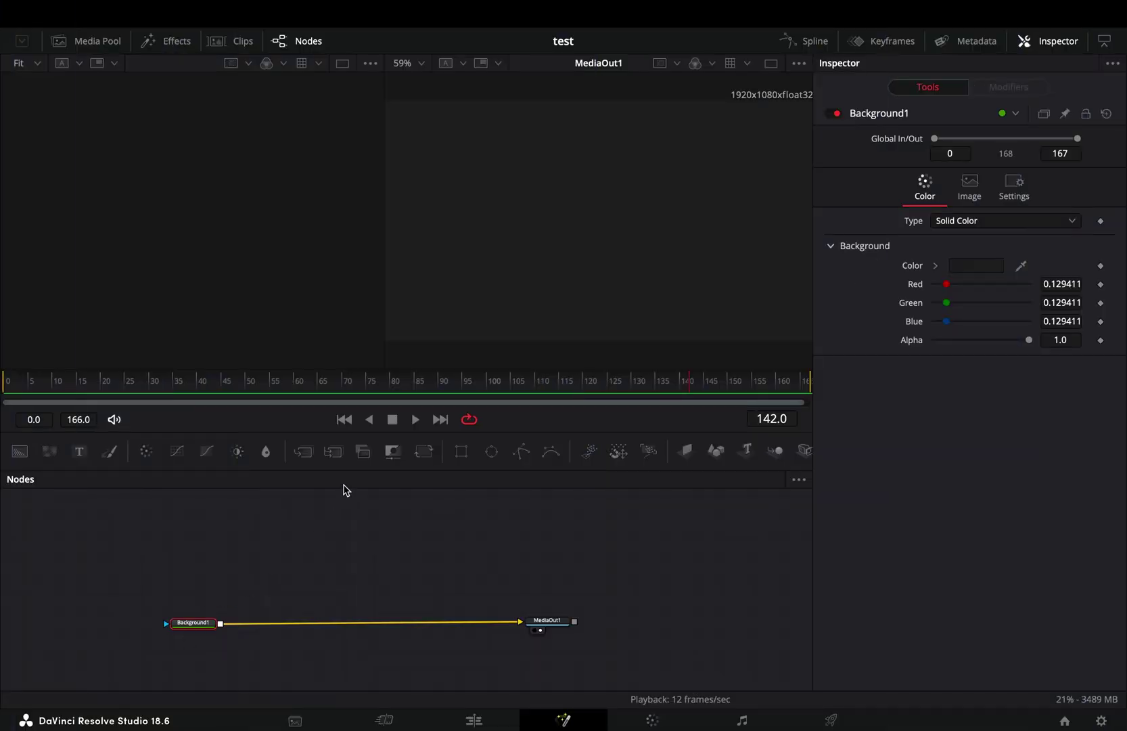
Insert Merge1 and add a second Background with an Ellipse mask, colored pink.
click(310, 461)
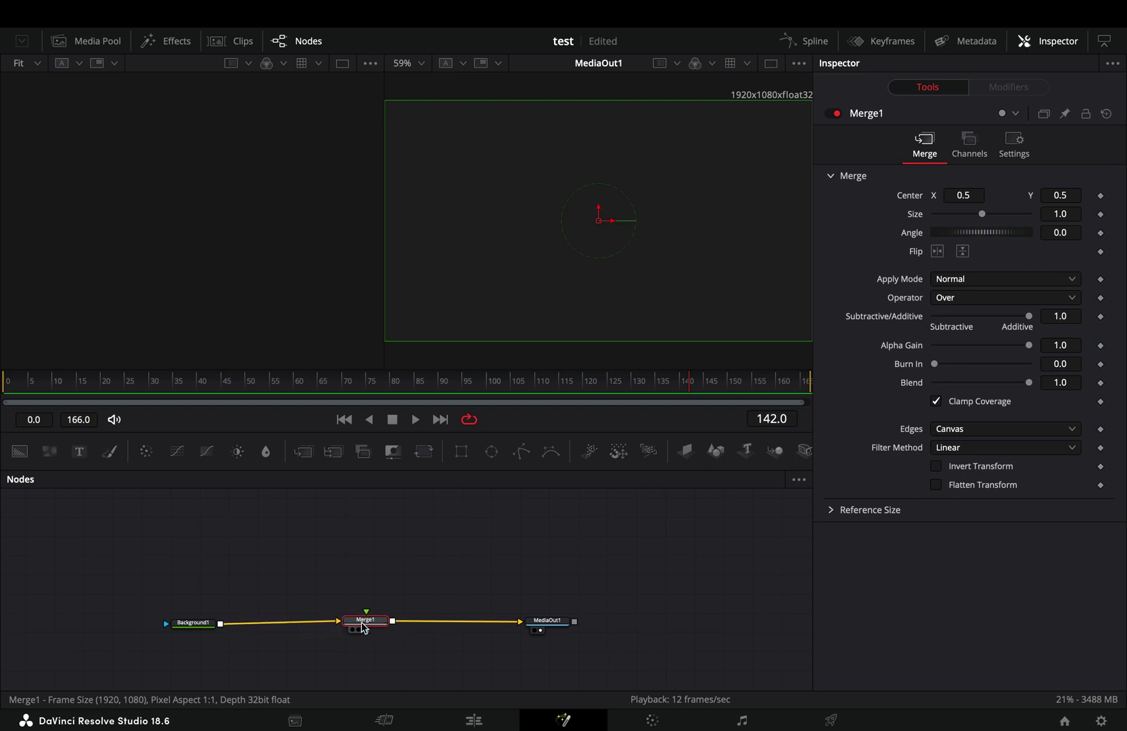
drag(20, 451, 164, 556)
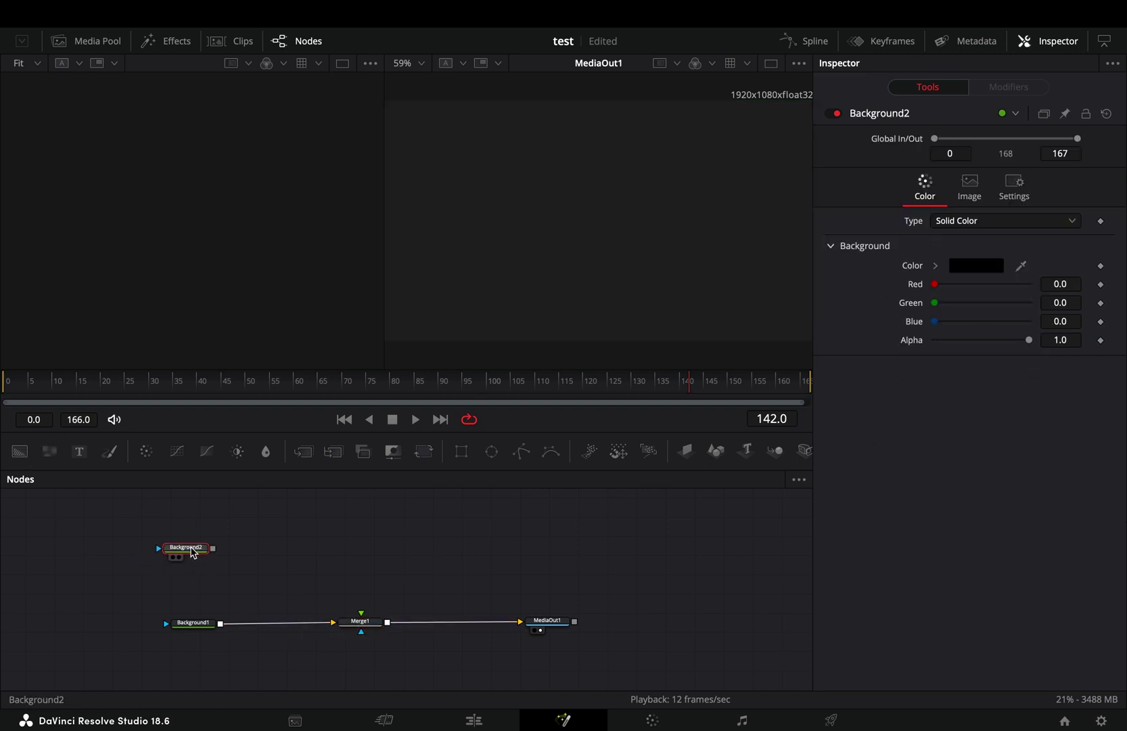
click(496, 454)
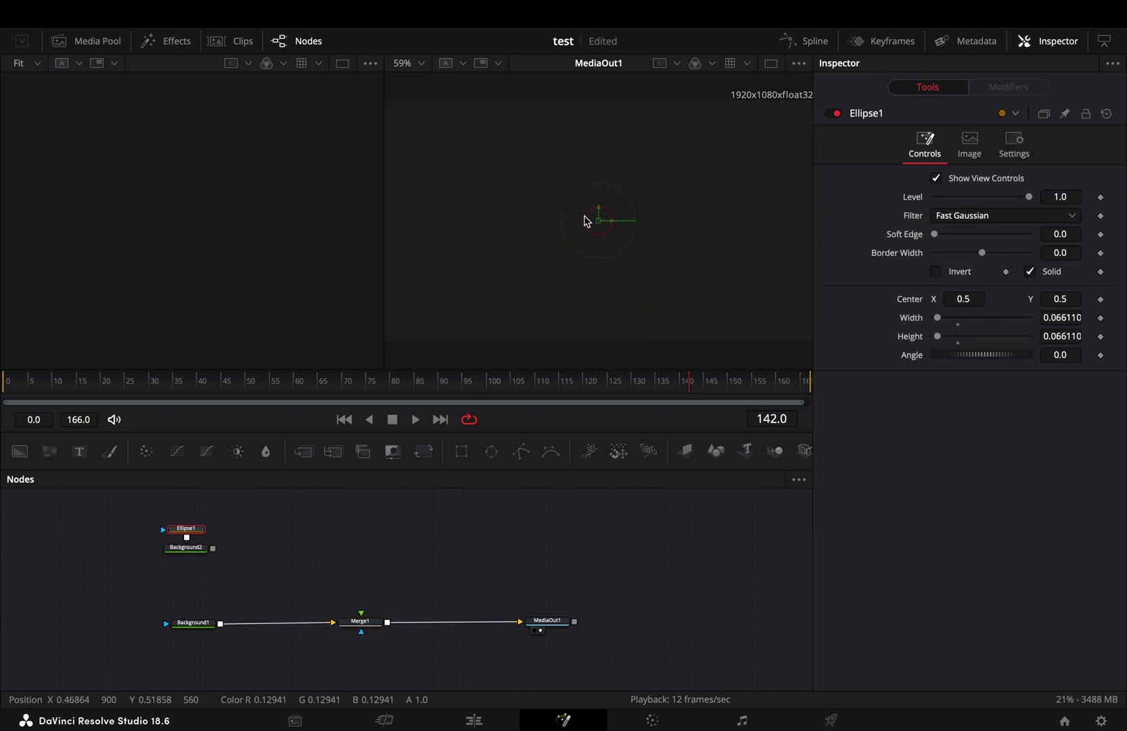
click(200, 558)
click(976, 265)
click(133, 711)
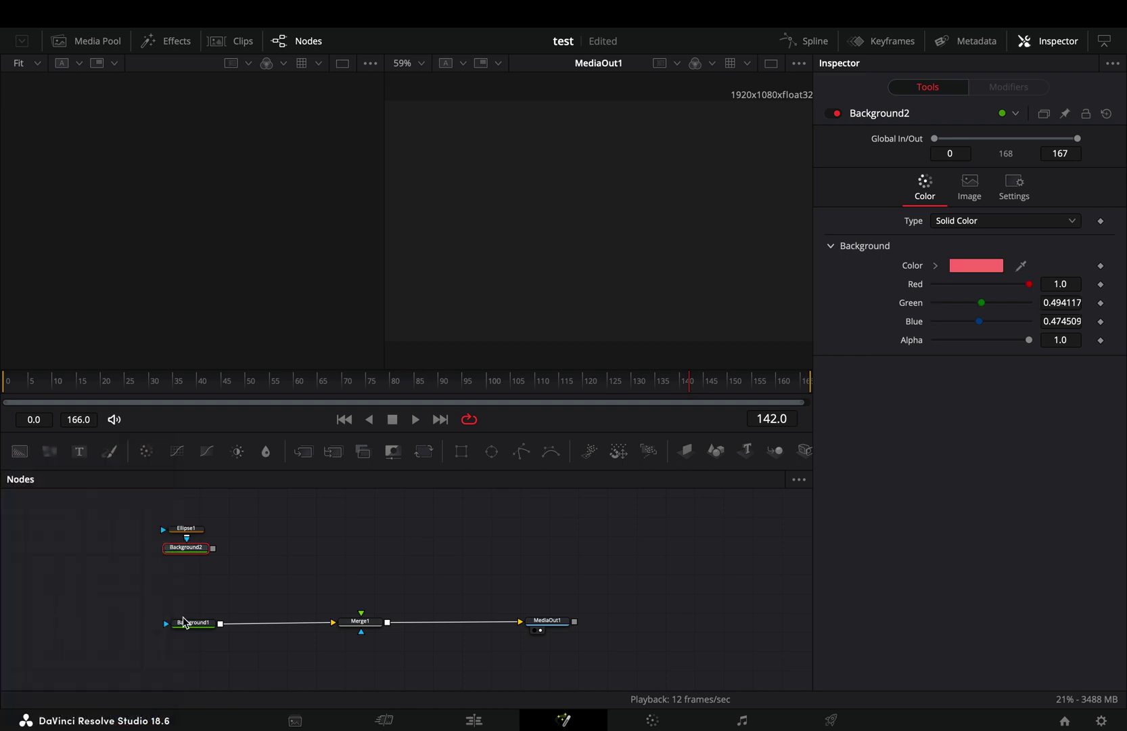
mouse_move(135, 529)
mouse_down()
mouse_move(225, 567)
mouse_move(202, 530)
mouse_up()
scroll(227, 574, up, 2)
Add Transform1 with its Center shaking via Modify With > Shake, then a Trails node.
click(202, 531)
click(424, 450)
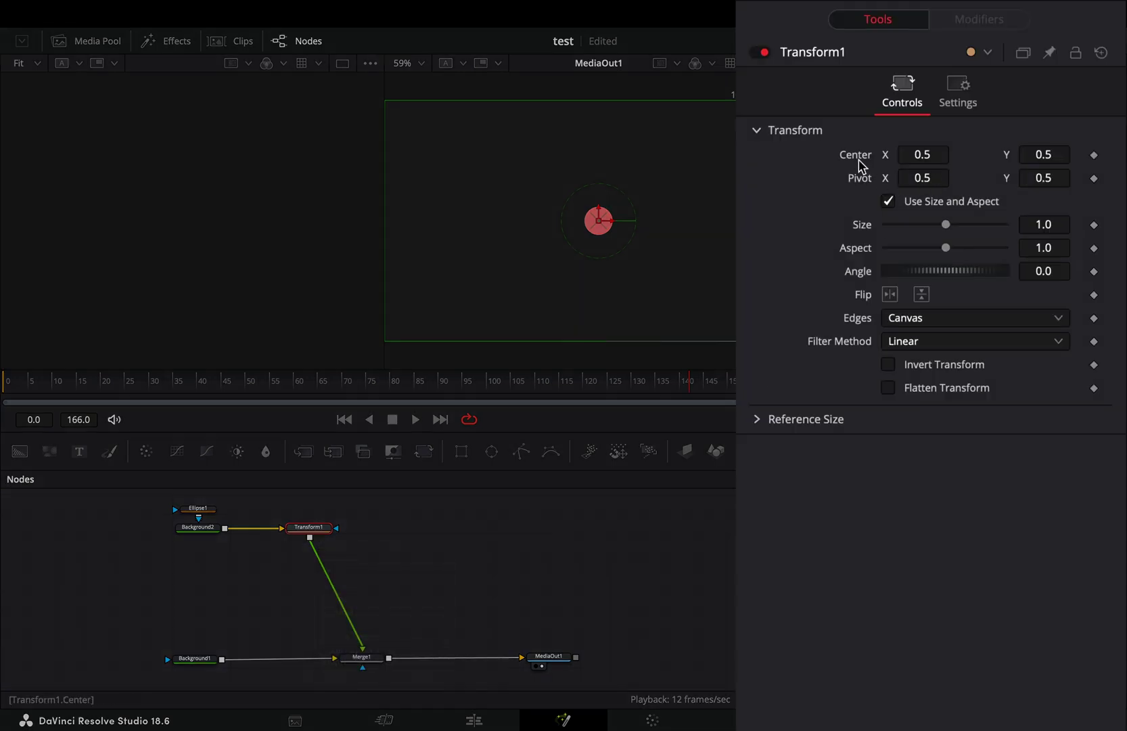
right_click(859, 165)
mouse_move(961, 262)
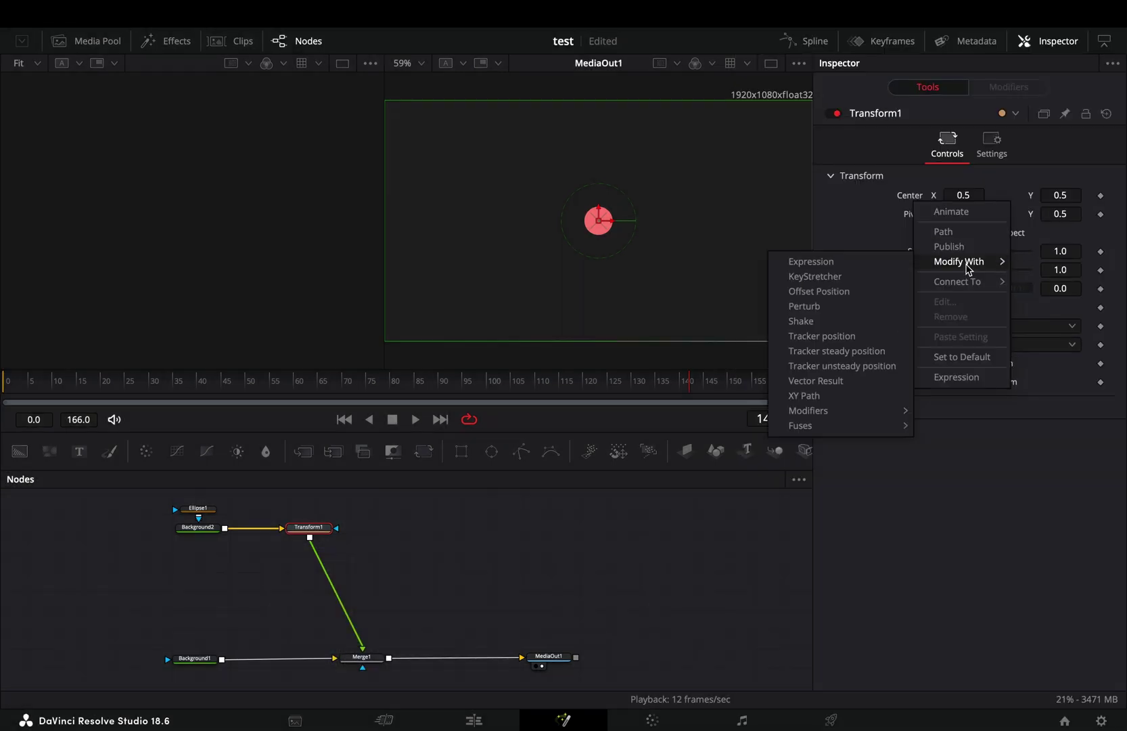
click(821, 336)
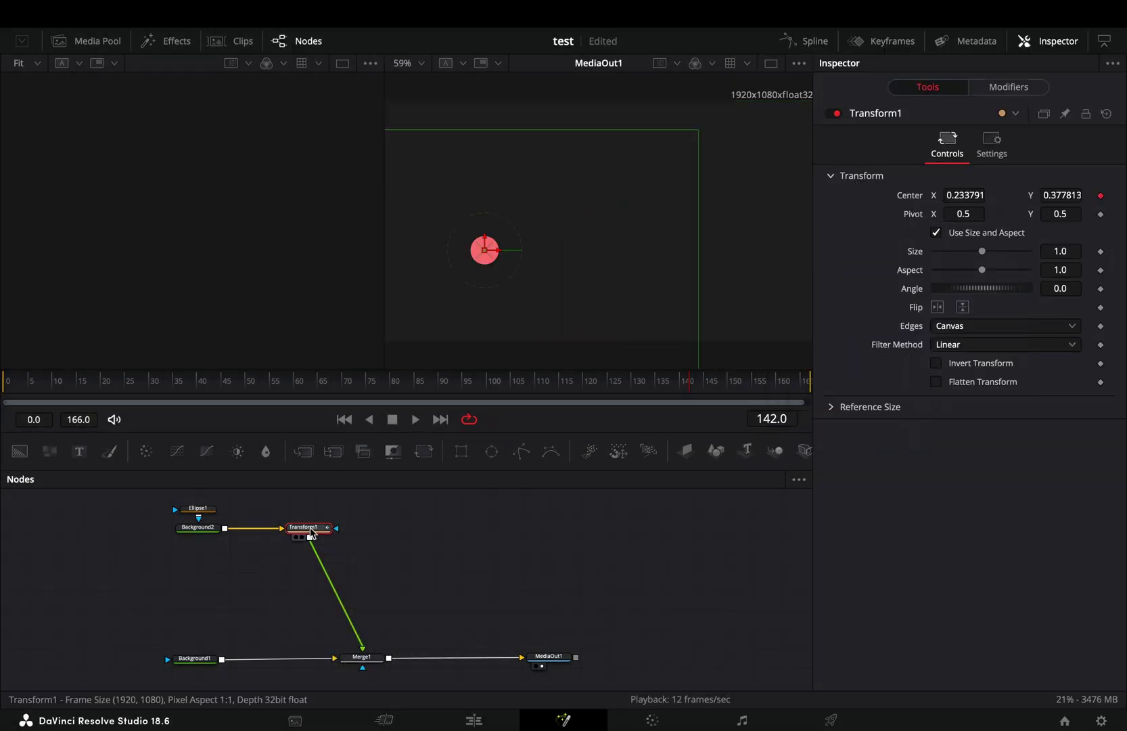
key(shift+space)
text(trail)
key(Return)
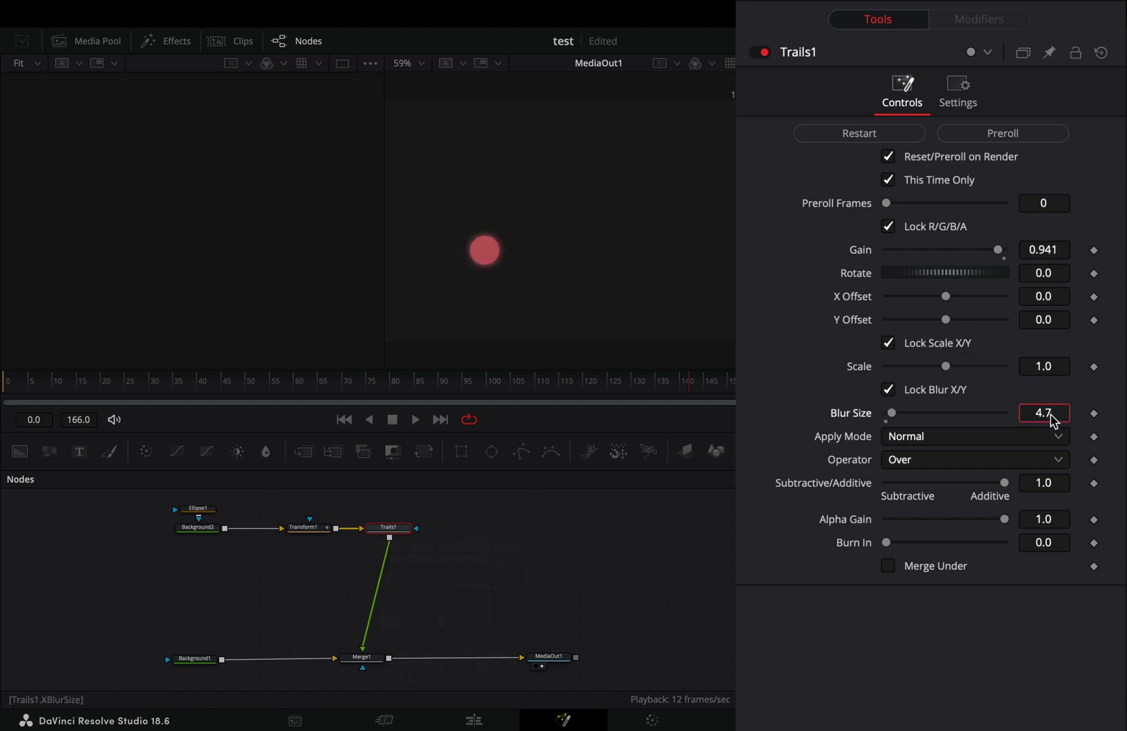
Insert a Film Grain node after Trails1 using the tool search.
key(shift+space)
text(film)
key(Return)
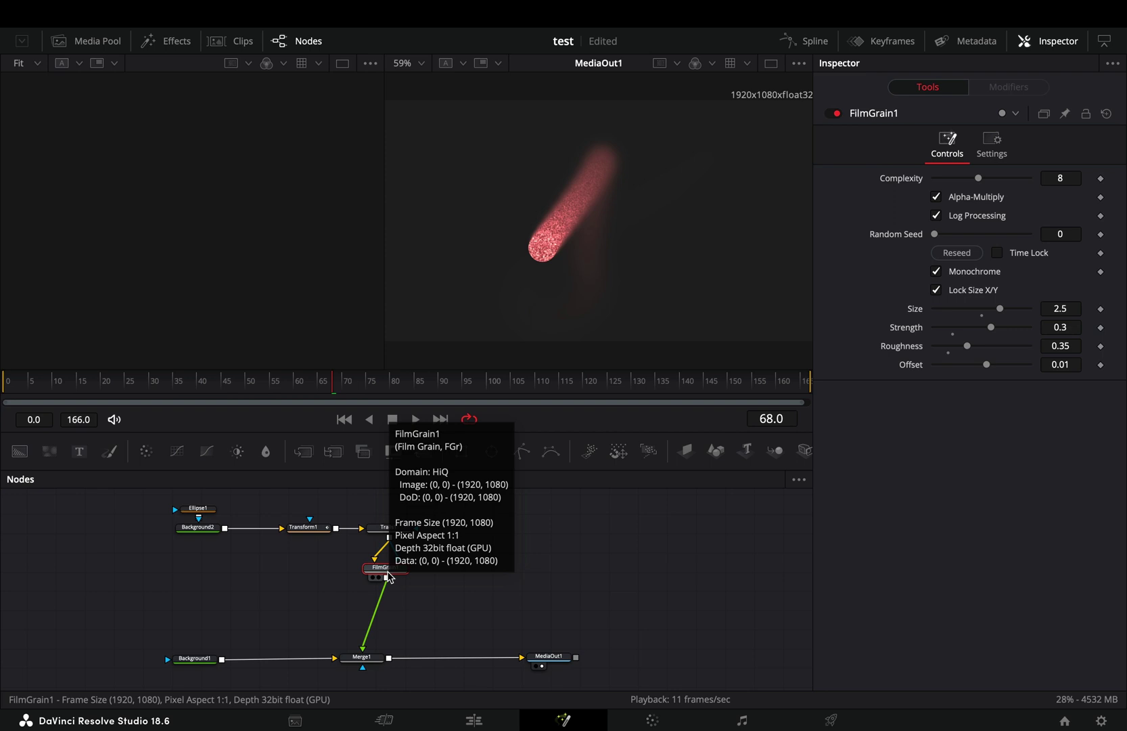
Select Merge1 so that Merge2 can be added after it.
click(377, 659)
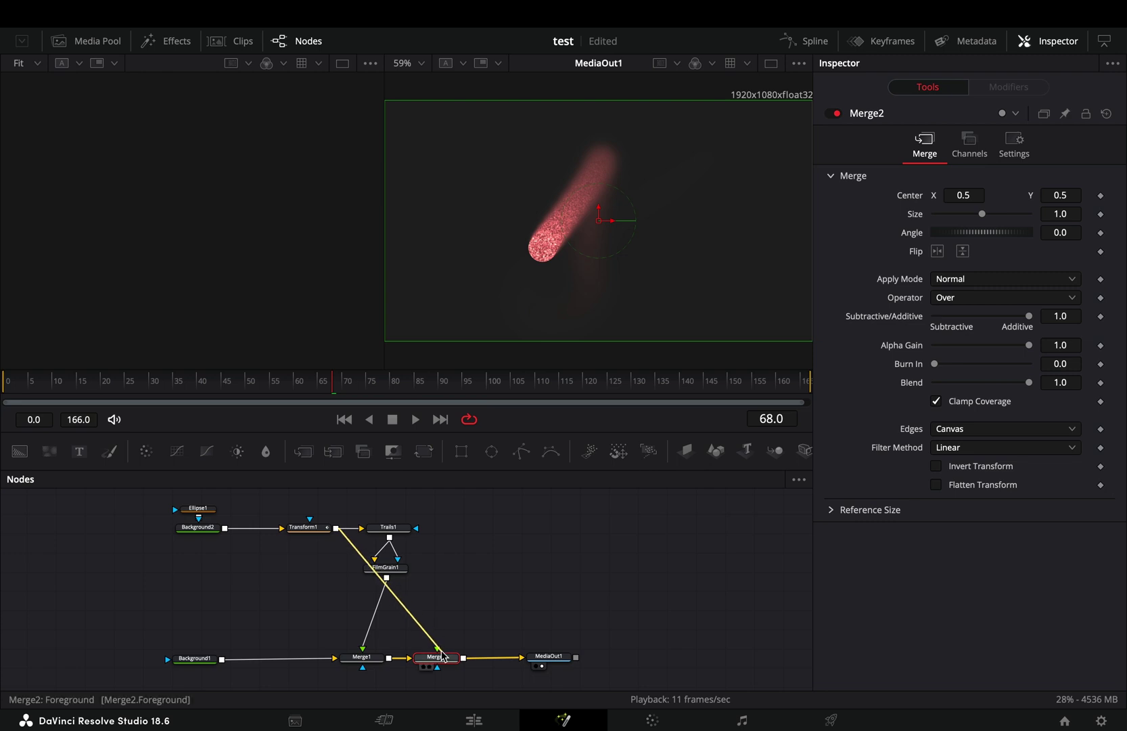
Give FilmGrain1 size 1.5, strength 0.25, roughness 0.25 and complexity 12.
click(466, 606)
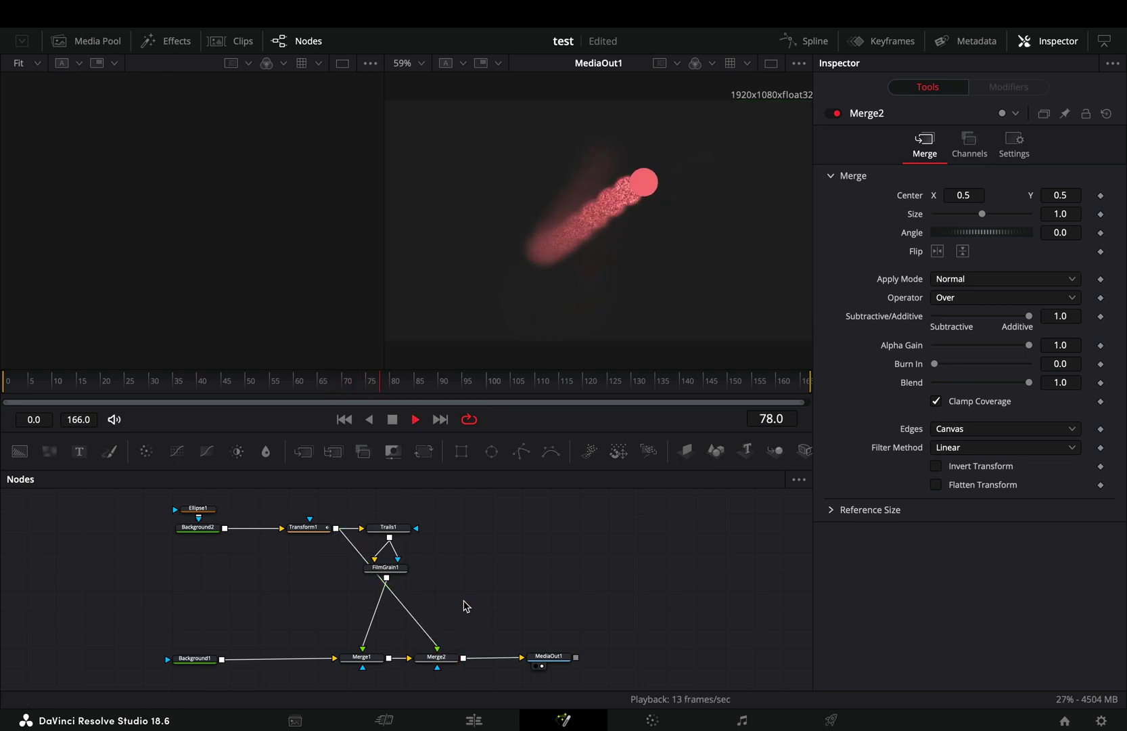
click(385, 567)
key(ctrl+z)
key(ctrl+z)
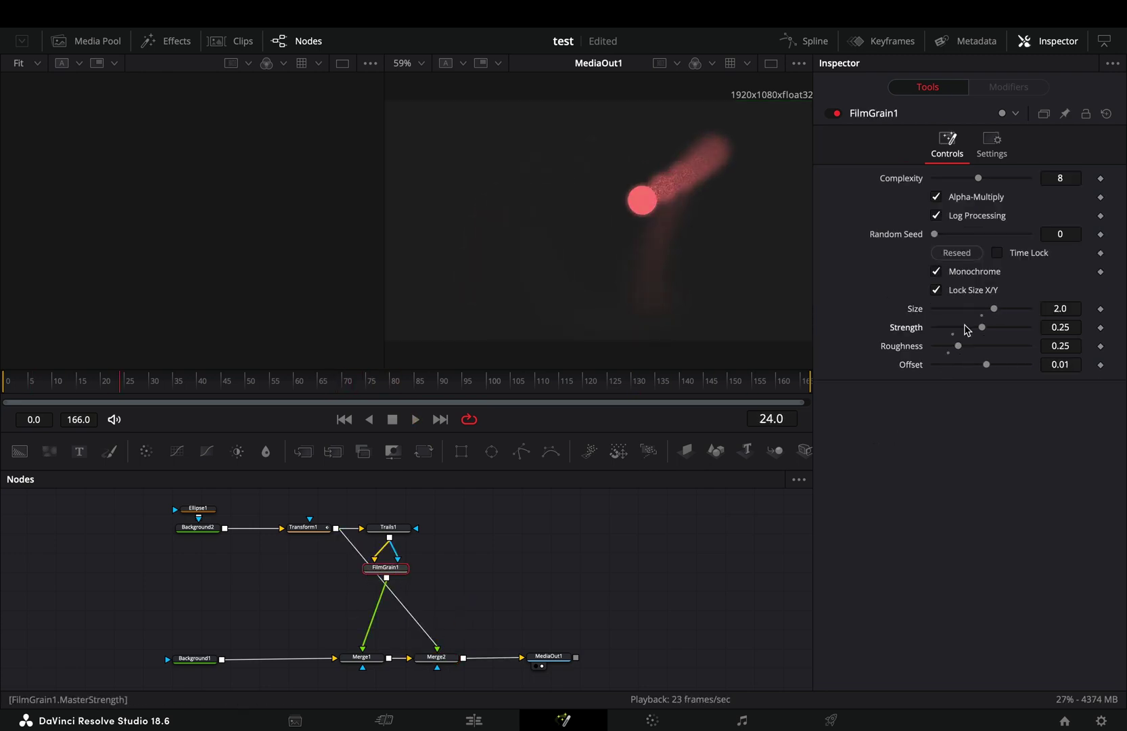
drag(975, 187, 1016, 184)
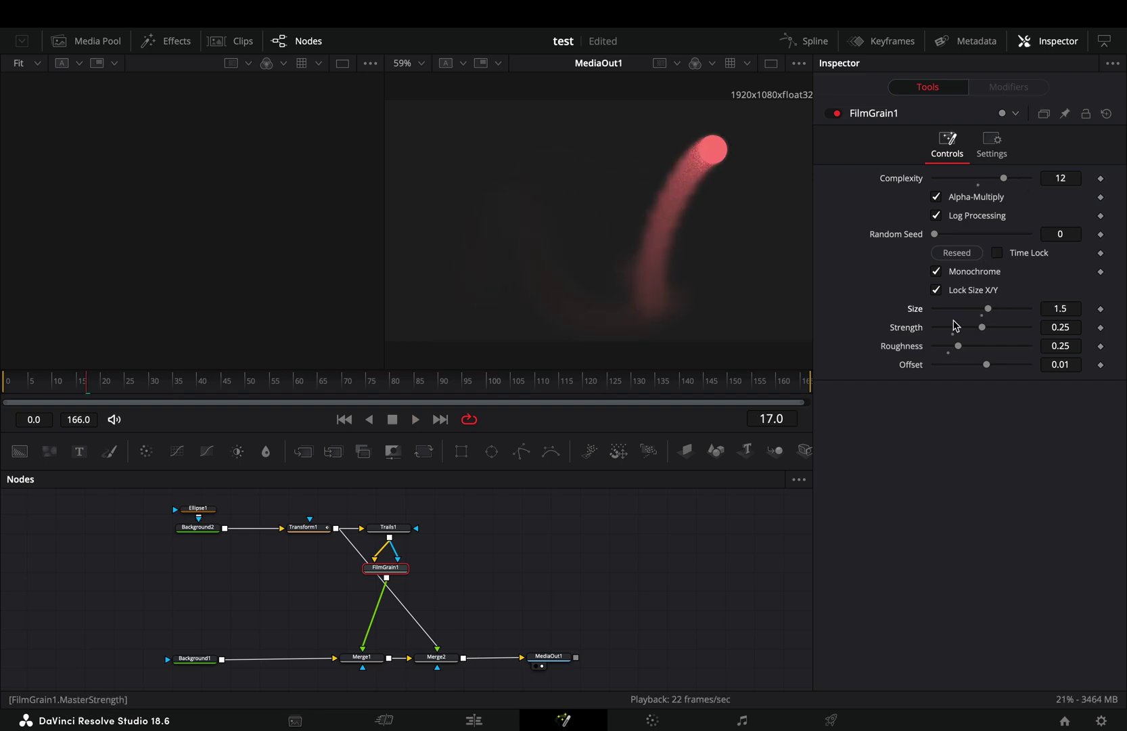